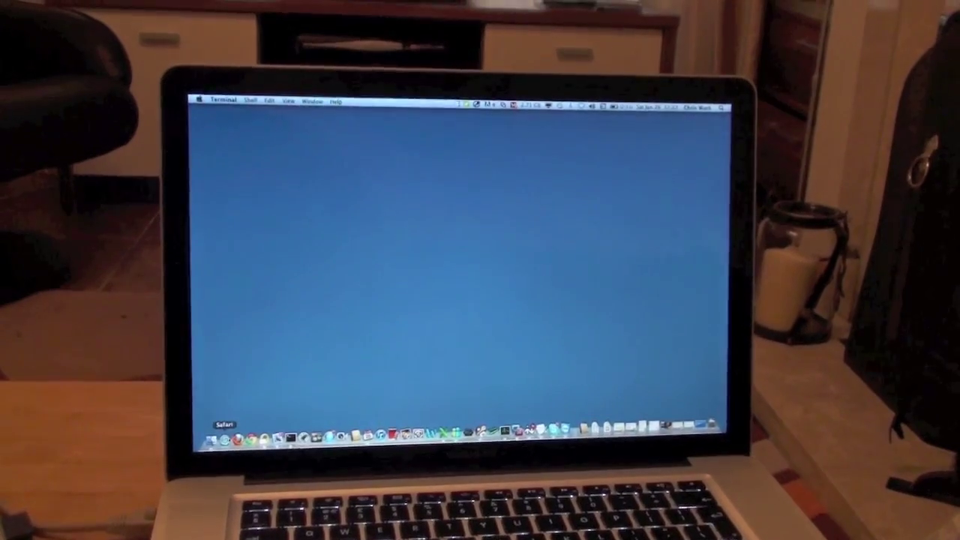
- Launch Safari and load the router address 192.168.10.1
{"action": "left_click", "coordinate": [224, 440]}
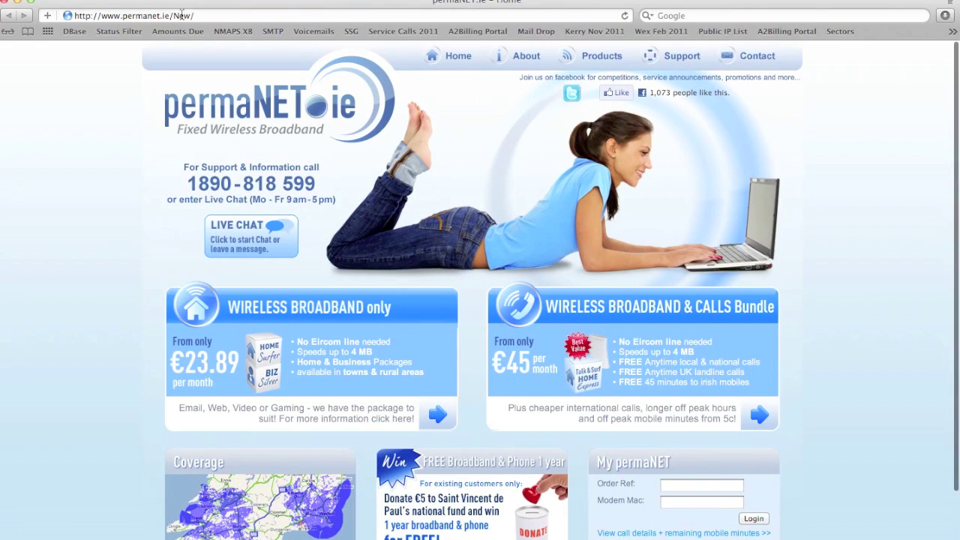
{"action": "left_click", "coordinate": [198, 15]}
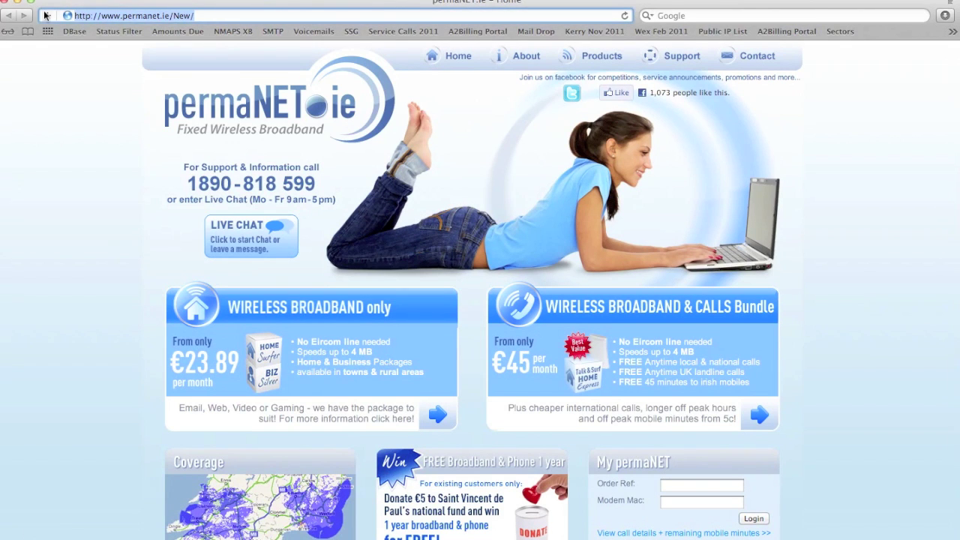
{"action": "type", "text": "192.168"}
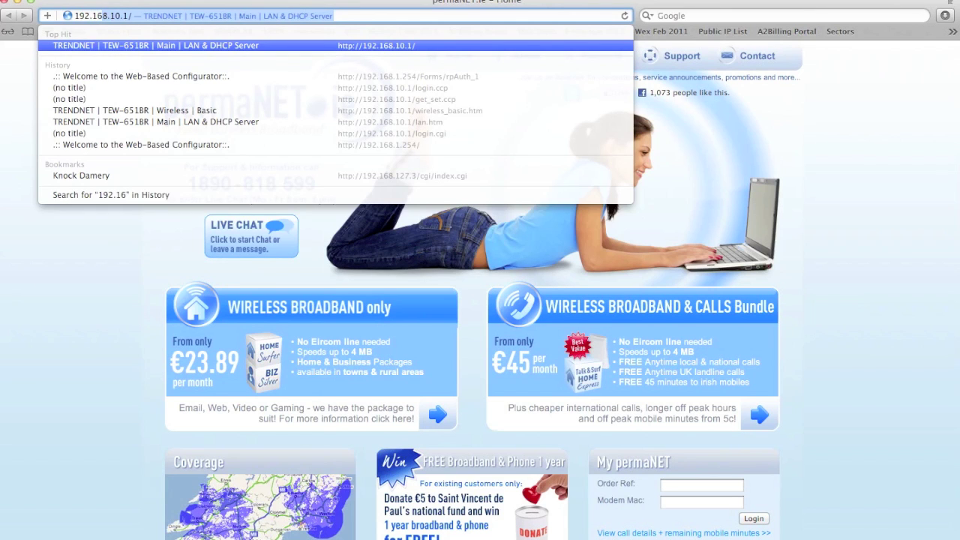
{"action": "type", "text": ".10.1"}
{"action": "key", "text": "Return"}
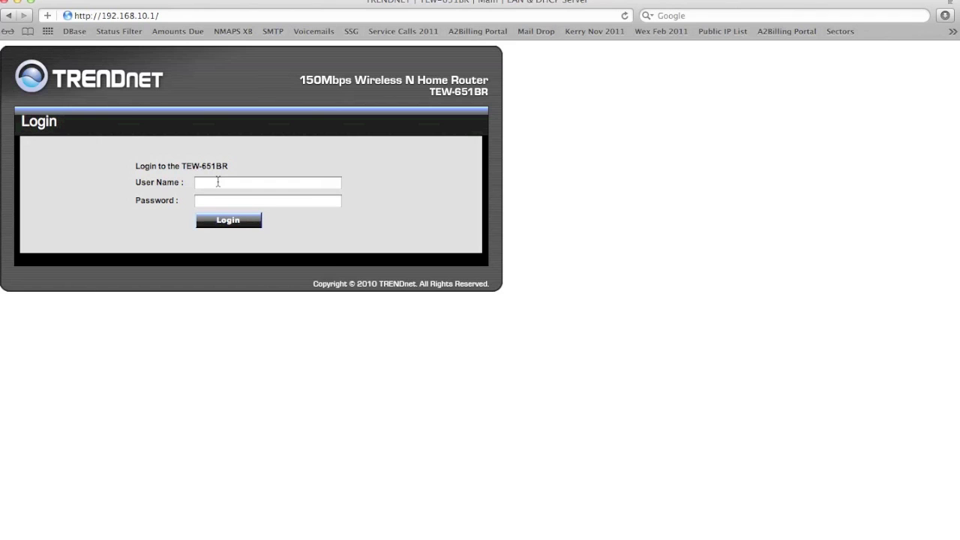
- Enter the admin user name in the router login form and move to the password field
{"action": "left_click", "coordinate": [218, 181]}
{"action": "type", "text": "admin"}
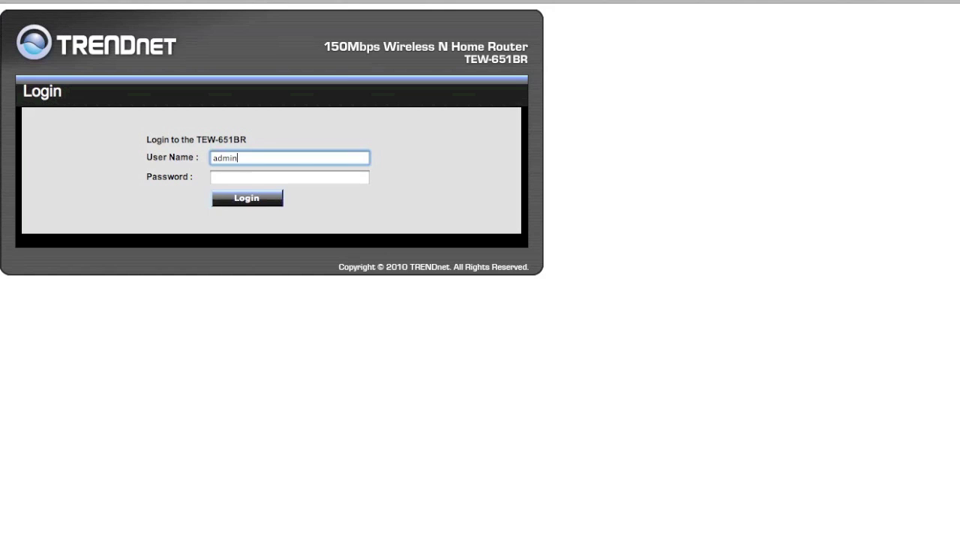
{"action": "left_click", "coordinate": [214, 177]}
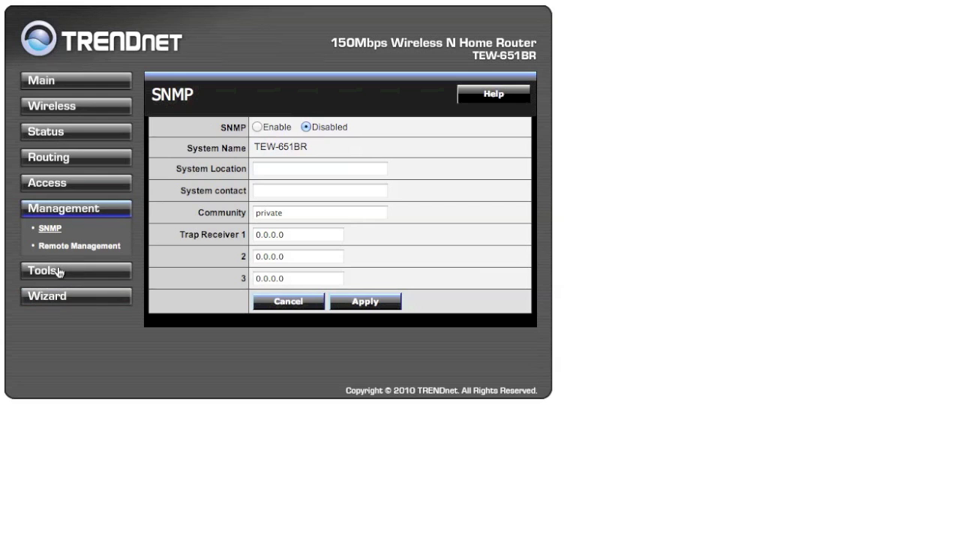
- Restore factory default settings from Tools > Settings and confirm the reset
{"action": "left_click", "coordinate": [57, 266]}
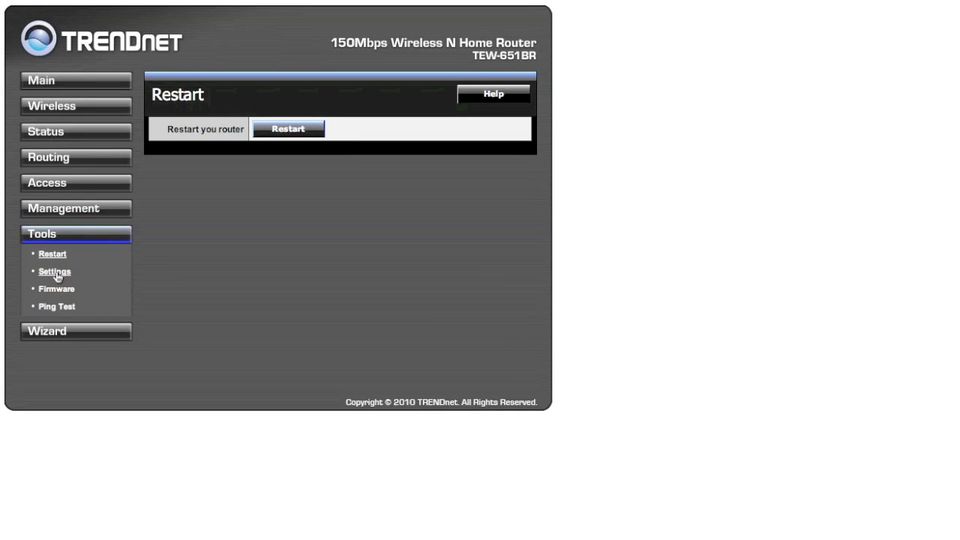
{"action": "left_click", "coordinate": [57, 275]}
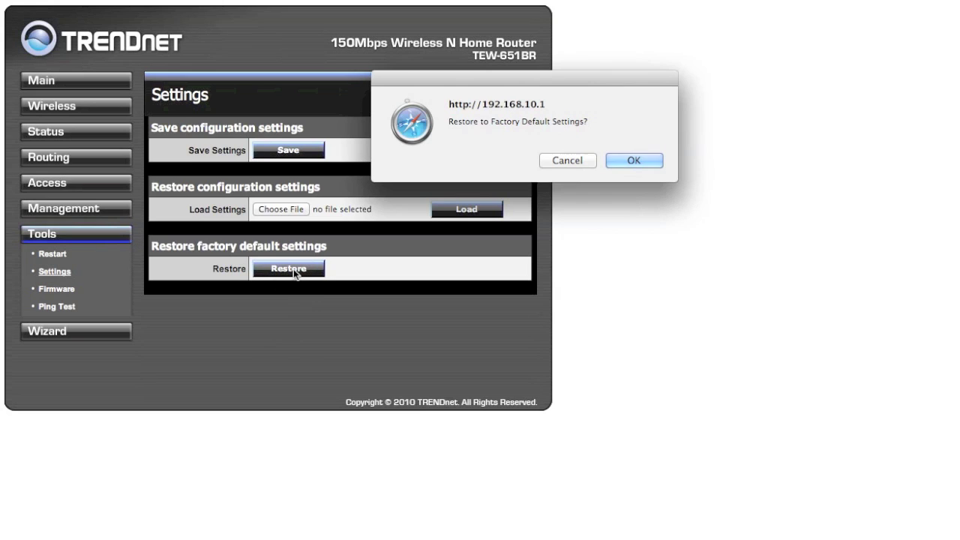
{"action": "left_click", "coordinate": [633, 161]}
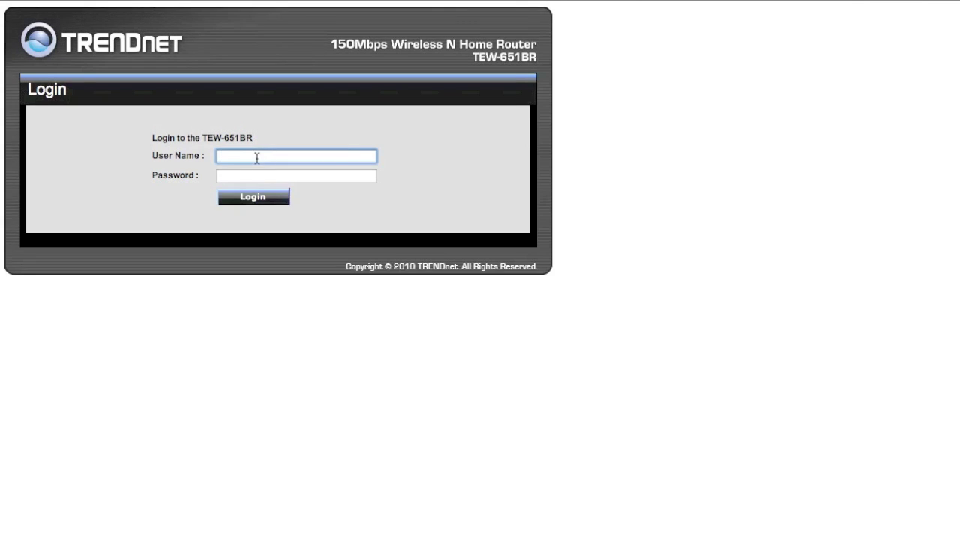
- Log back in as admin and bring up the Wireless Basic page showing SSID TRENDnet651
{"action": "type", "text": "admin"}
{"action": "left_click", "coordinate": [246, 177]}
{"action": "type", "text": "admi"}
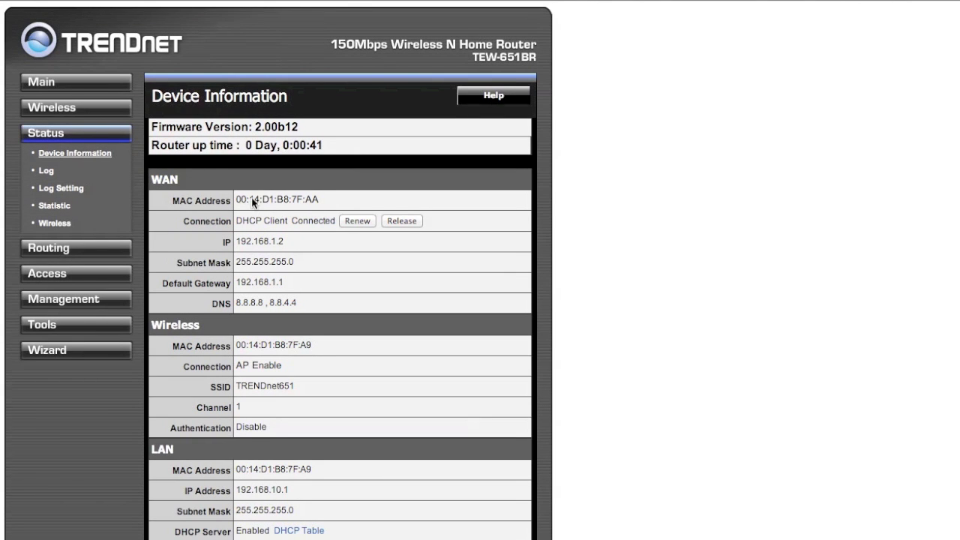
{"action": "left_click", "coordinate": [69, 109]}
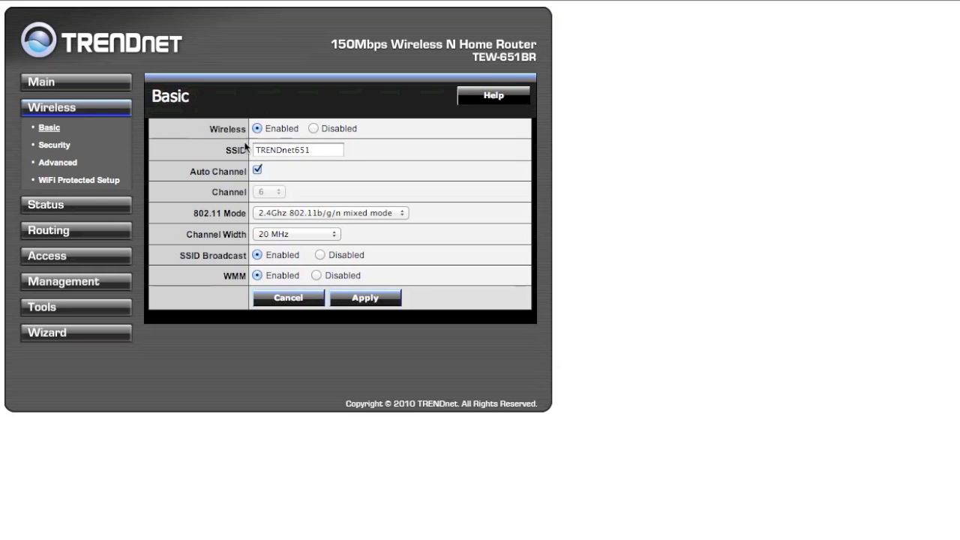
- Rename the SSID to YourNetworkName, turn off Auto Channel, select channel 4, and apply
{"action": "left_click_drag", "start_coordinate": [317, 153], "coordinate": [234, 146]}
{"action": "type", "text": "You"}
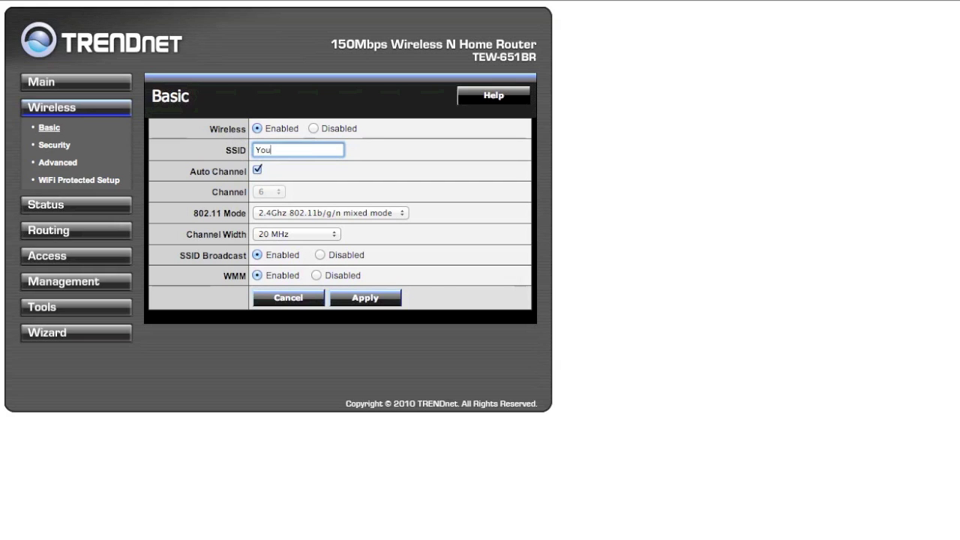
{"action": "type", "text": "rNe"}
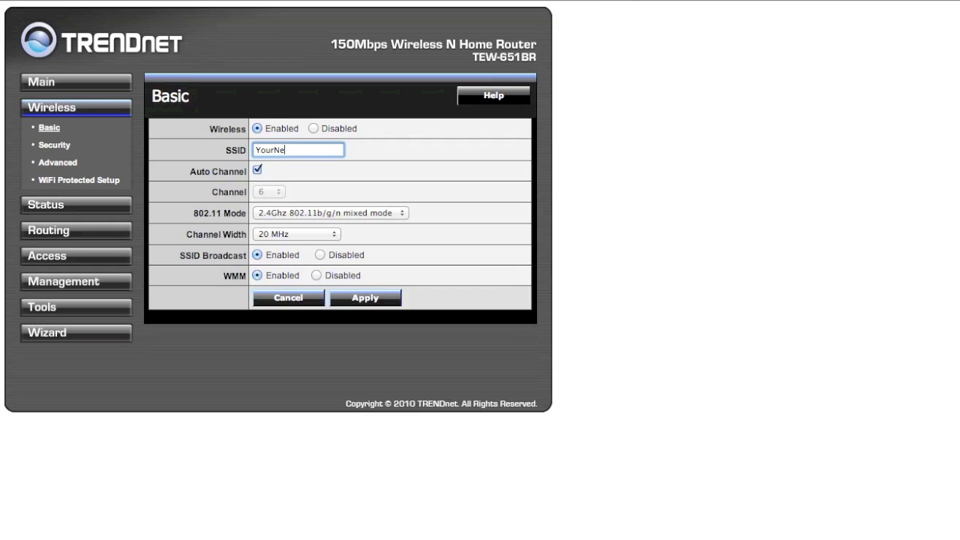
{"action": "type", "text": "tworkName"}
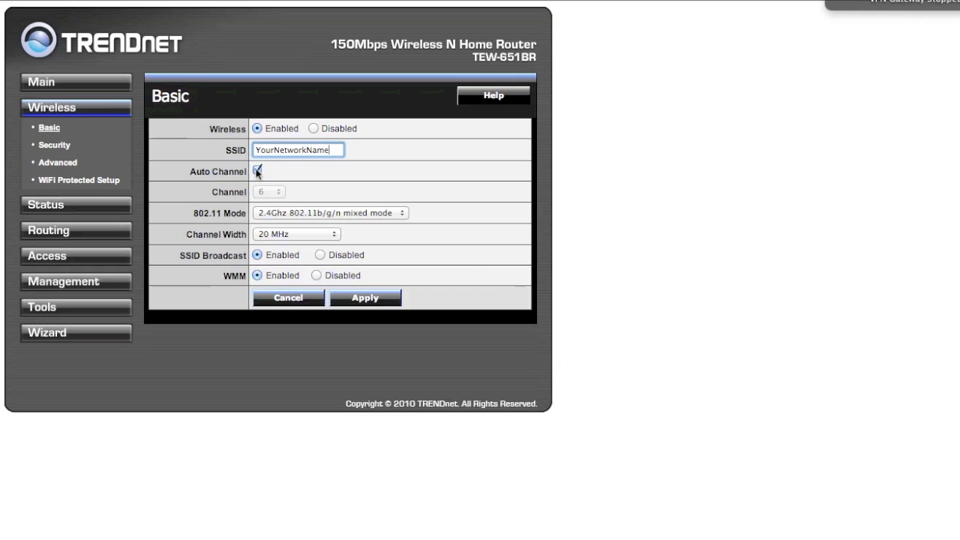
{"action": "left_click", "coordinate": [257, 171]}
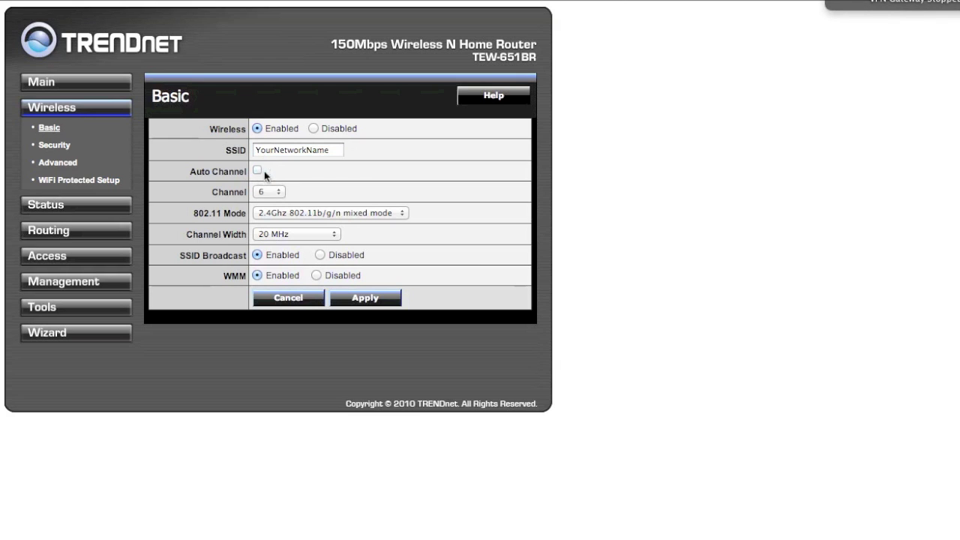
{"action": "left_click", "coordinate": [280, 193]}
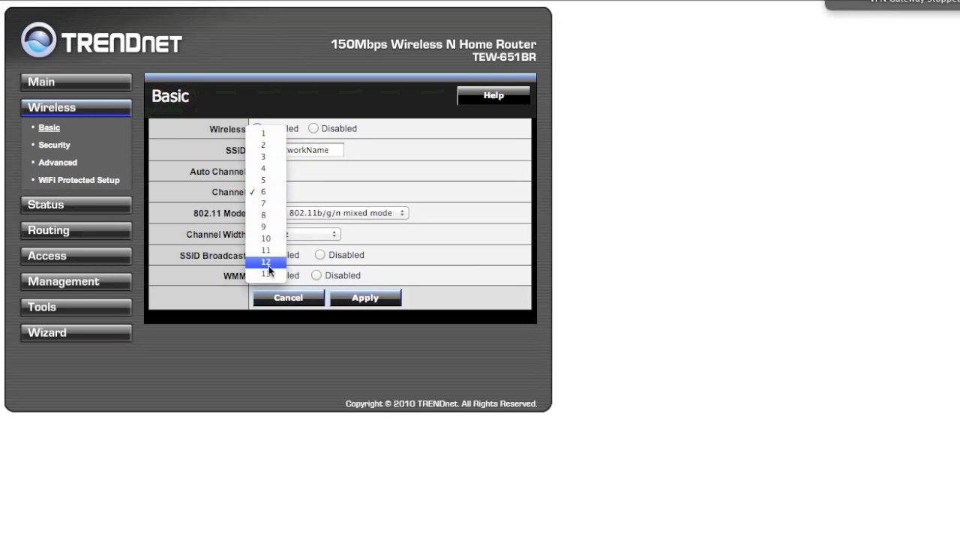
{"action": "left_click", "coordinate": [263, 171]}
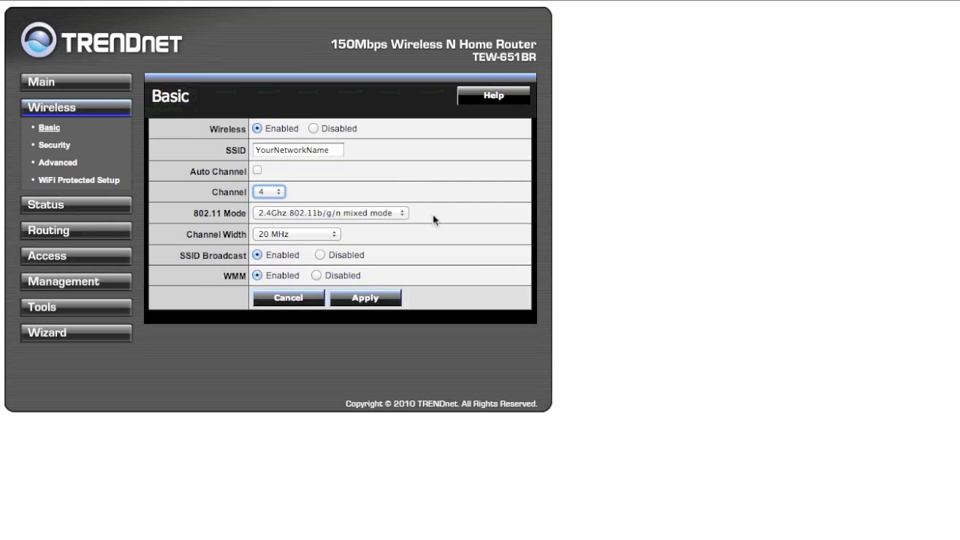
{"action": "left_click", "coordinate": [364, 300]}
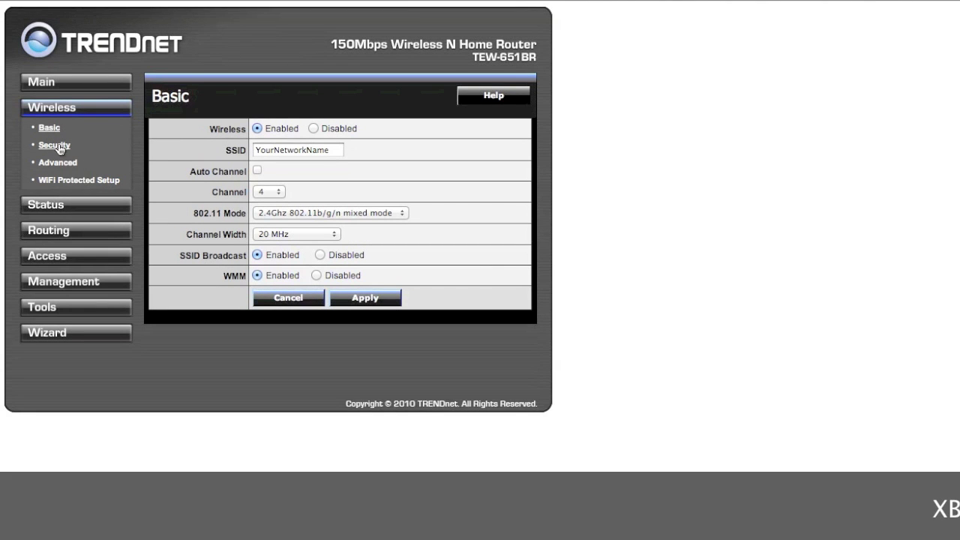
- Go to Wireless > Security and list the Authentication Type options
{"action": "left_click", "coordinate": [54, 145]}
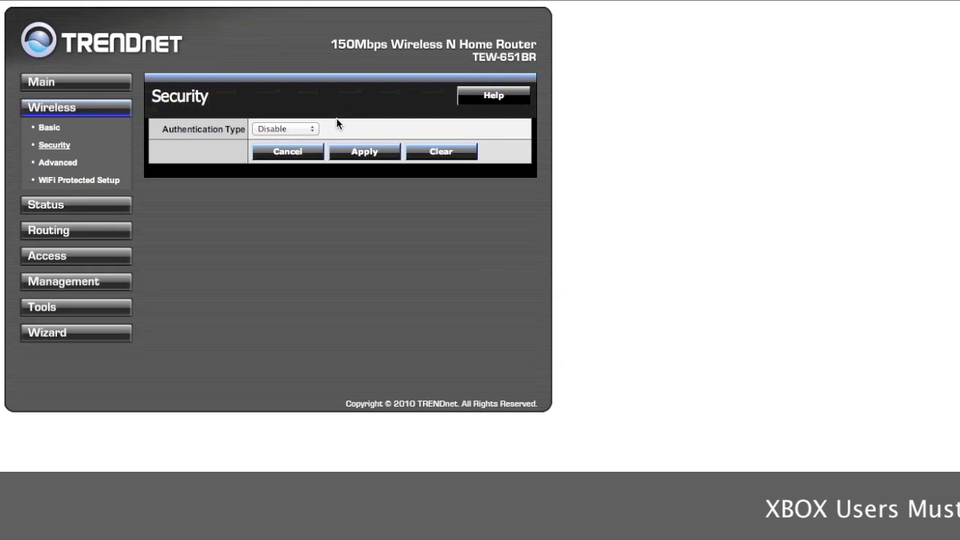
{"action": "left_click", "coordinate": [280, 129]}
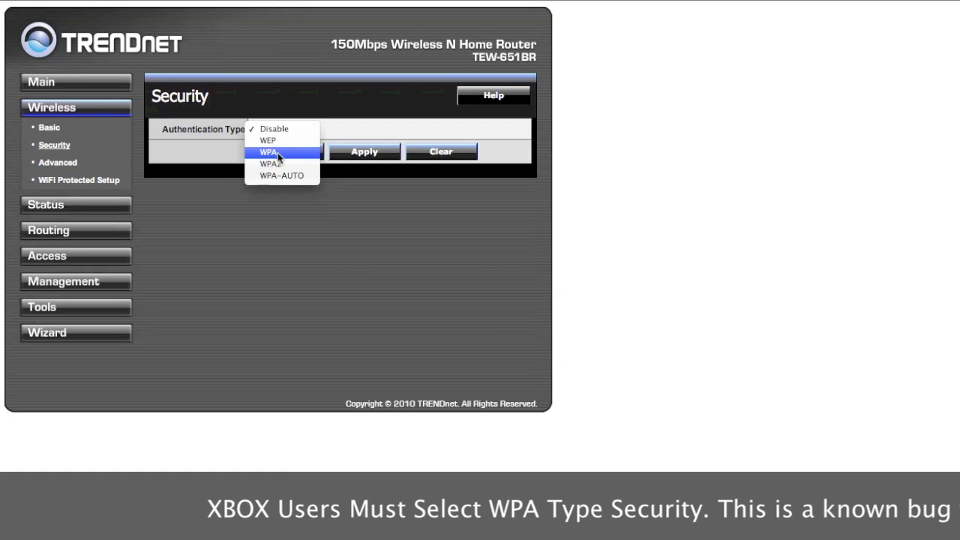
- Choose WPA authentication and enter the passphrase in both Passphrase and Confirm Passphrase
{"action": "left_click", "coordinate": [277, 152]}
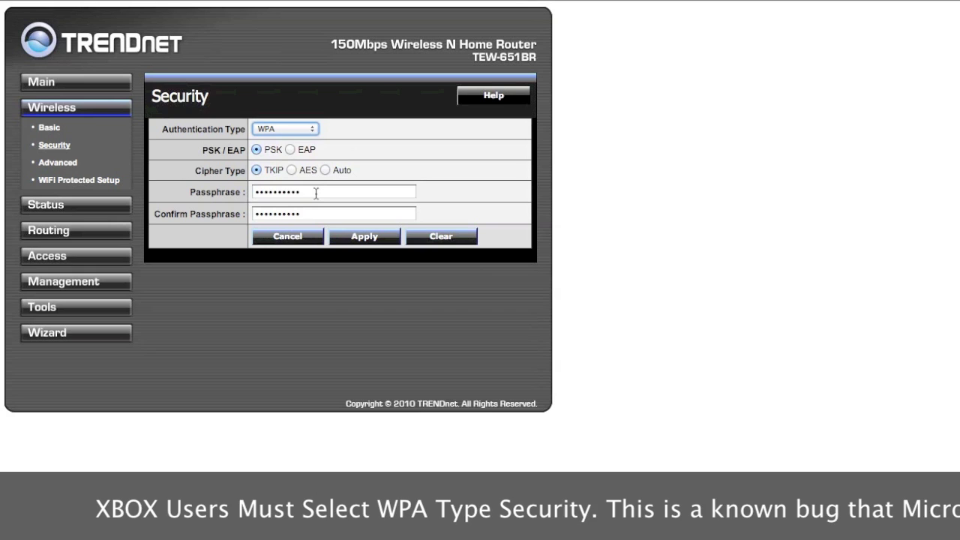
{"action": "left_click_drag", "start_coordinate": [315, 193], "coordinate": [237, 192]}
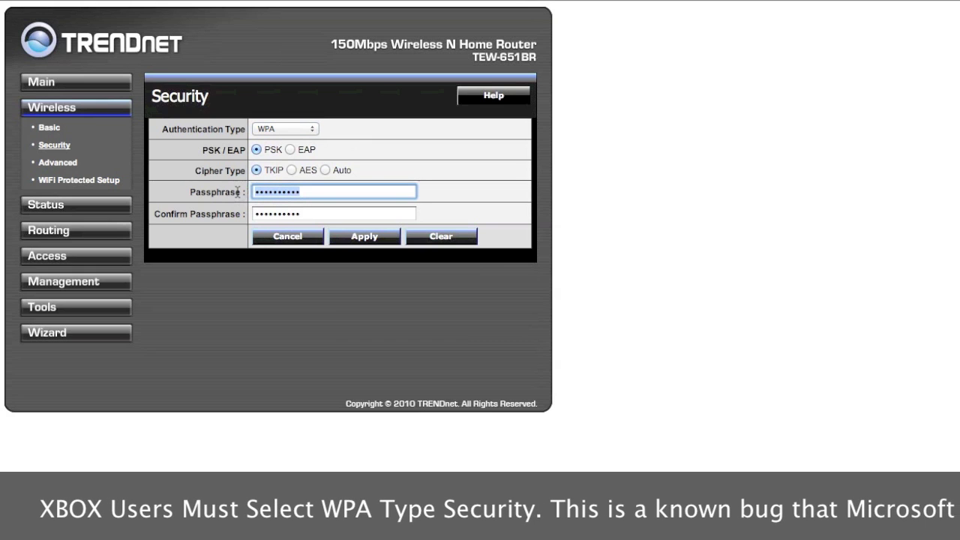
{"action": "type", "text": "*****"}
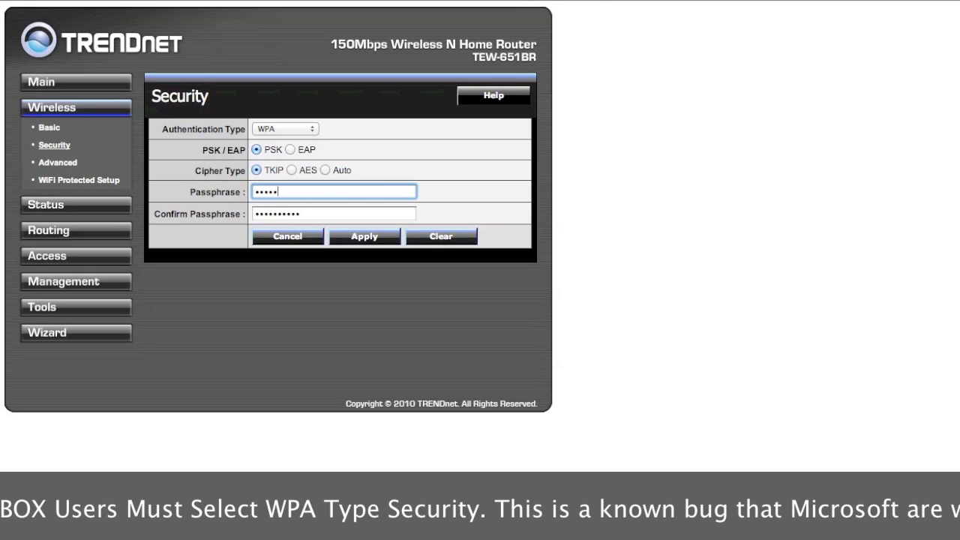
{"action": "type", "text": "***"}
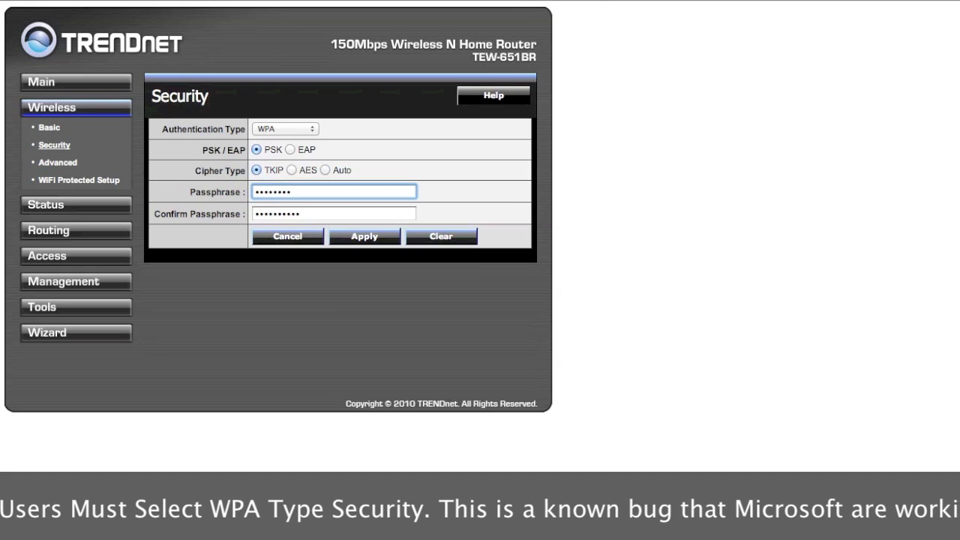
{"action": "left_click_drag", "start_coordinate": [313, 213], "coordinate": [223, 213]}
{"action": "type", "text": "****"}
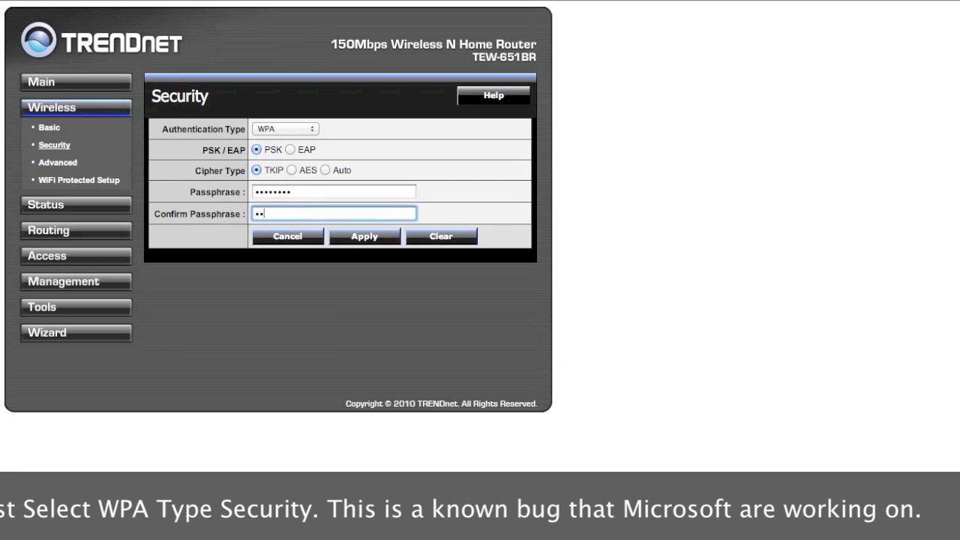
{"action": "type", "text": "****"}
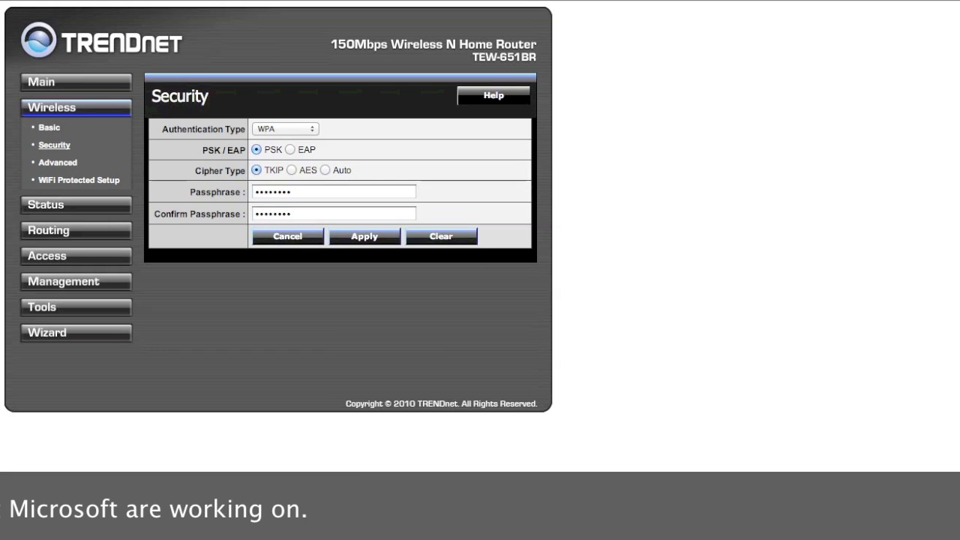
{"action": "type", "text": "www"}
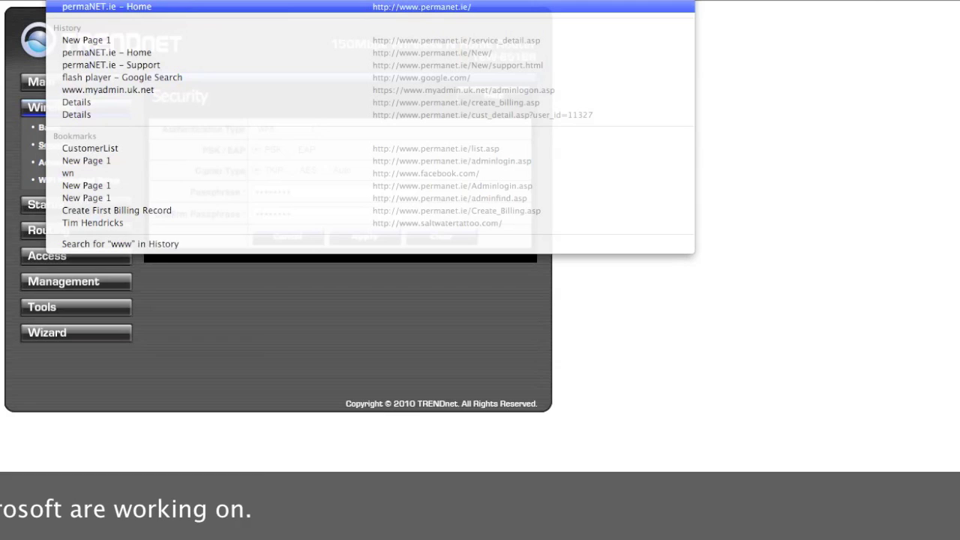
{"action": "type", "text": ".permanet.ie"}
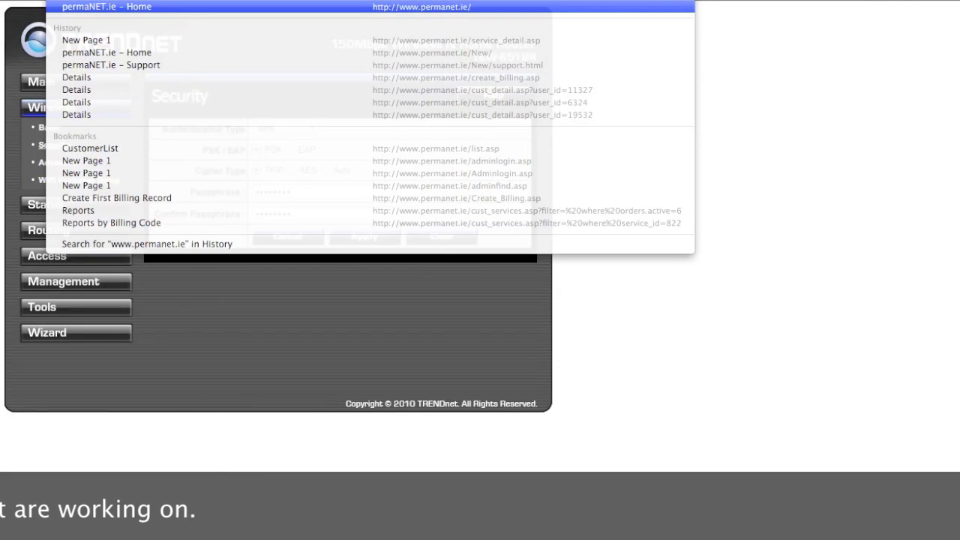
{"action": "key", "text": "Return"}
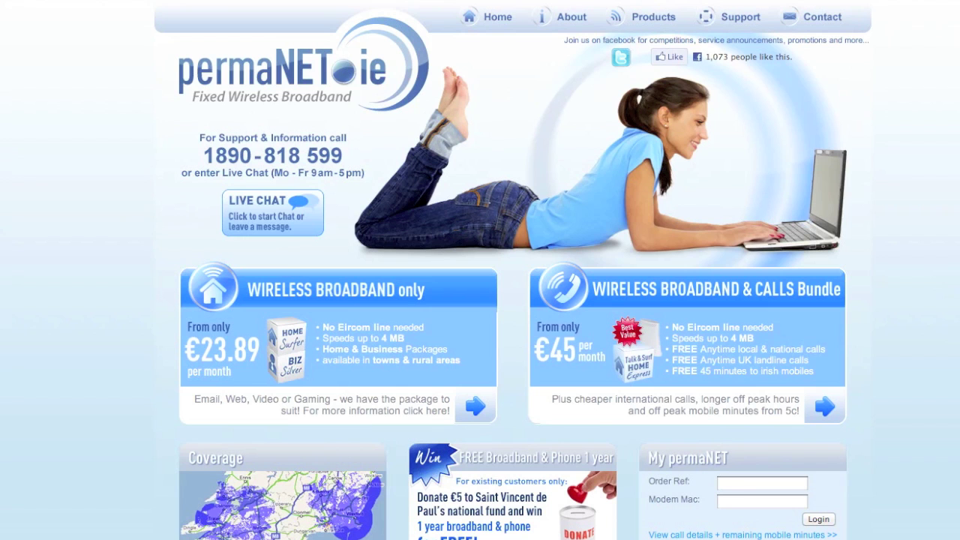
{"action": "type", "text": "192.16"}
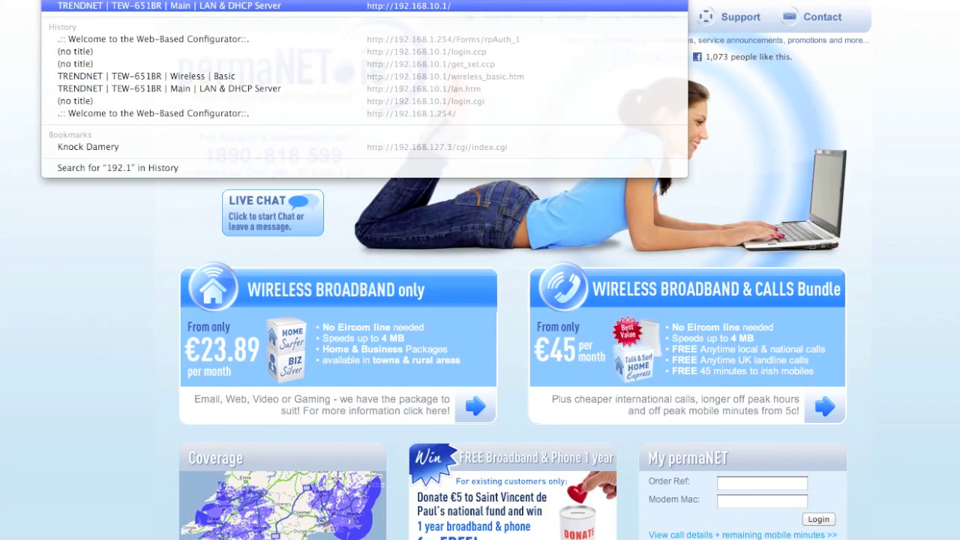
{"action": "type", "text": "8.10.1"}
{"action": "key", "text": "Return"}
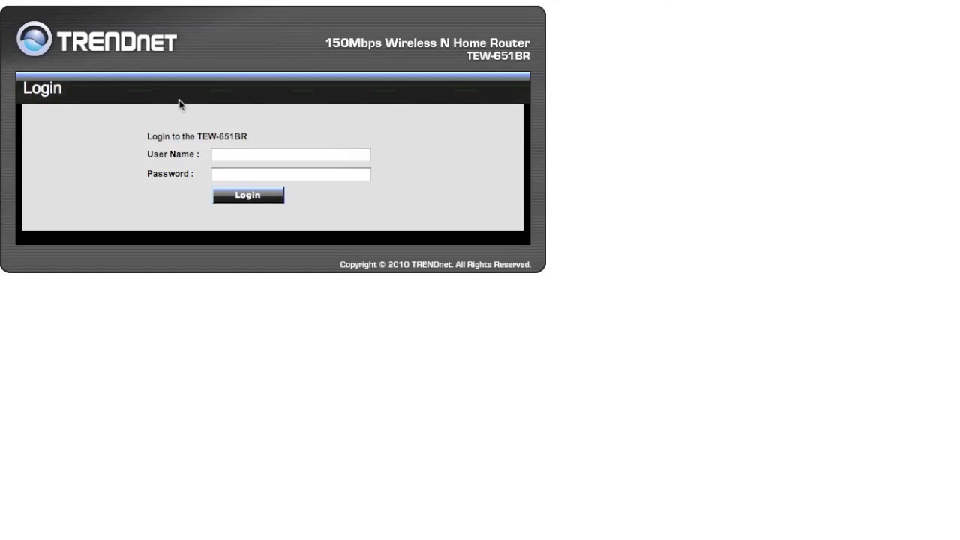
- Log in with the admin credentials and open the WAN page under Main
{"action": "left_click", "coordinate": [235, 156]}
{"action": "type", "text": "admin"}
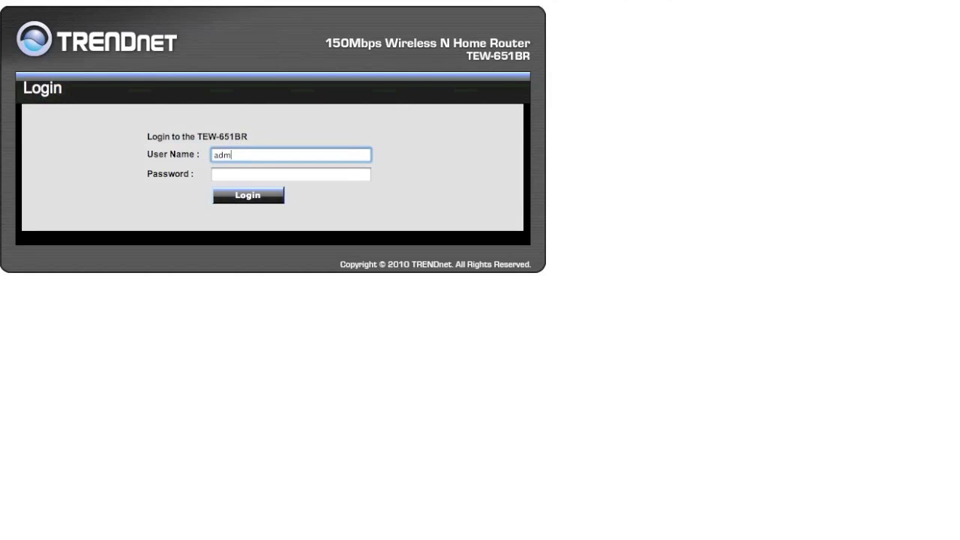
{"action": "key", "text": "Tab"}
{"action": "type", "text": "admin"}
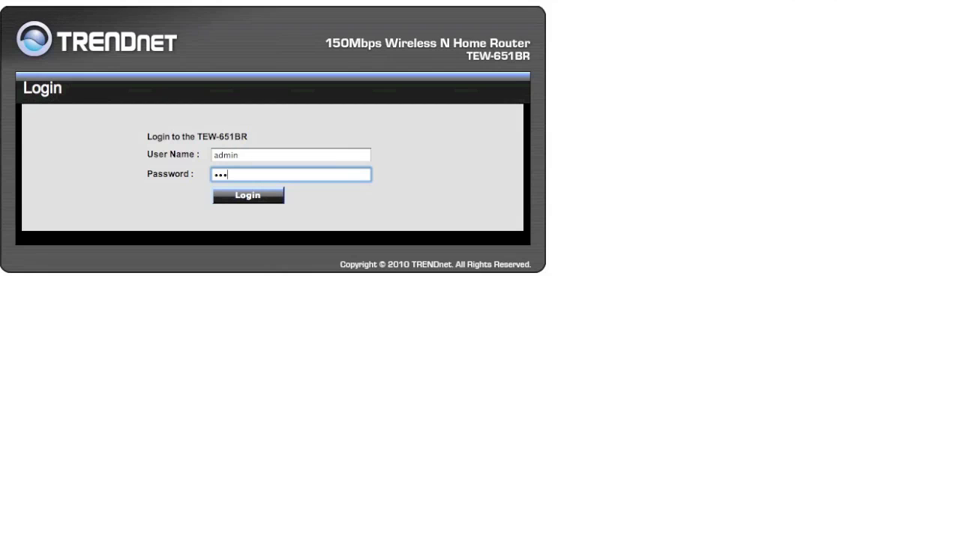
{"action": "left_click", "coordinate": [248, 197]}
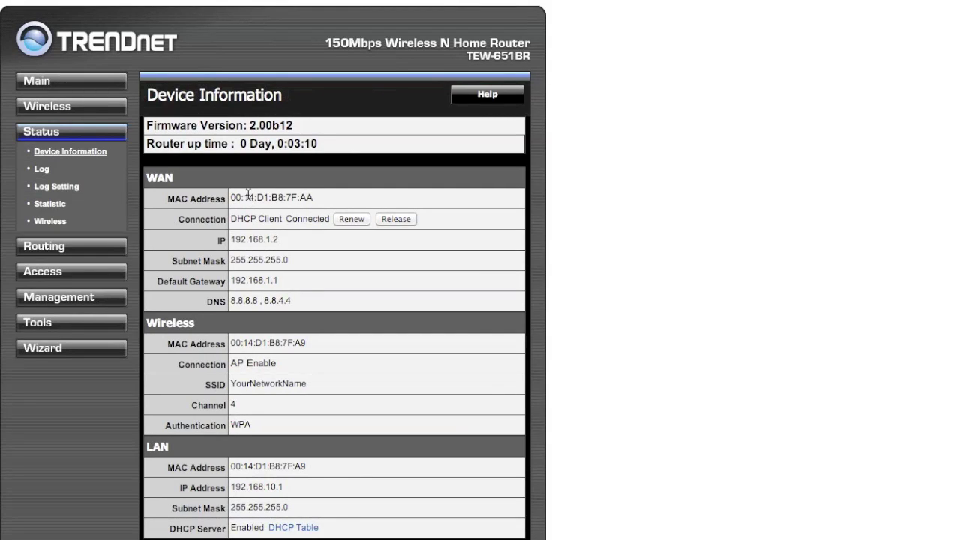
{"action": "left_click", "coordinate": [39, 84]}
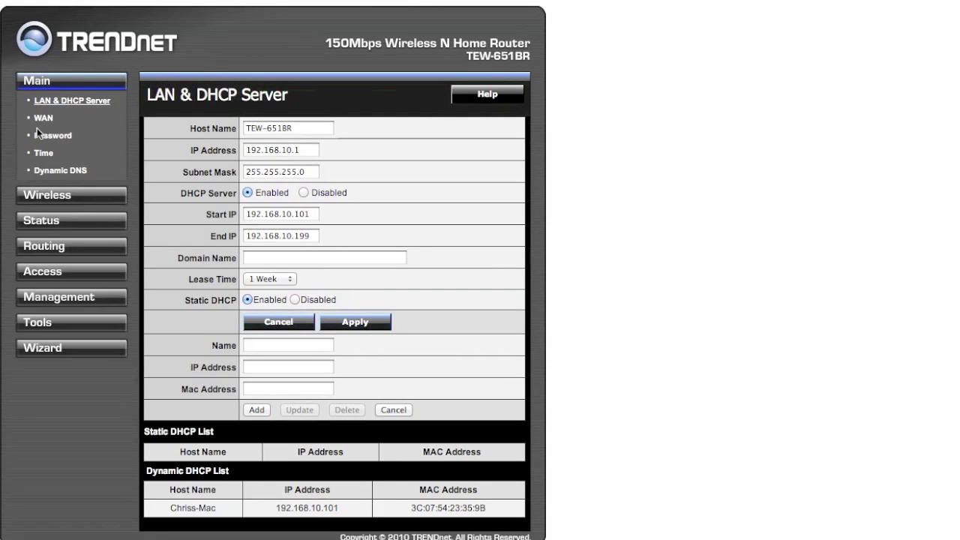
{"action": "left_click", "coordinate": [43, 118]}
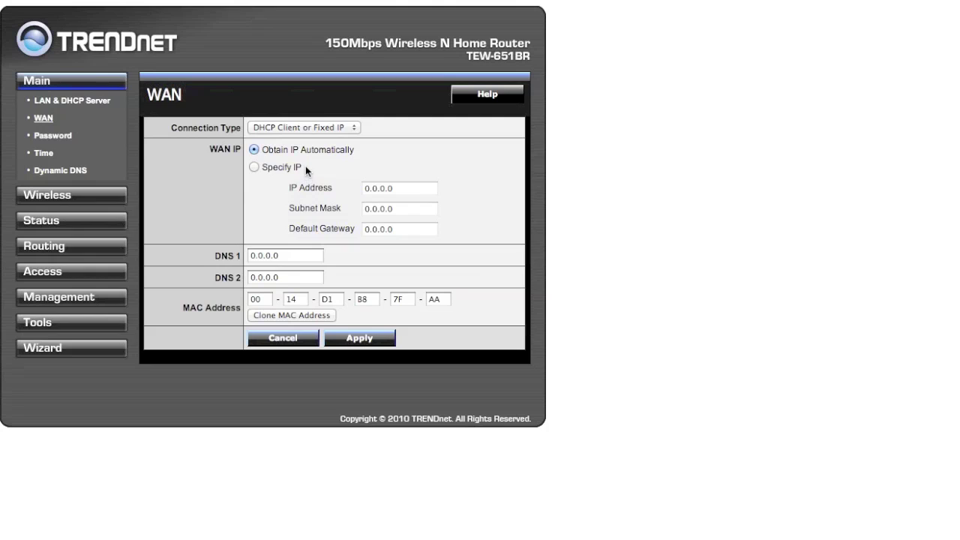
- Switch the WAN to Specify IP with address 88.151.26.45 and subnet mask 255.255.224.0
{"action": "left_click", "coordinate": [254, 166]}
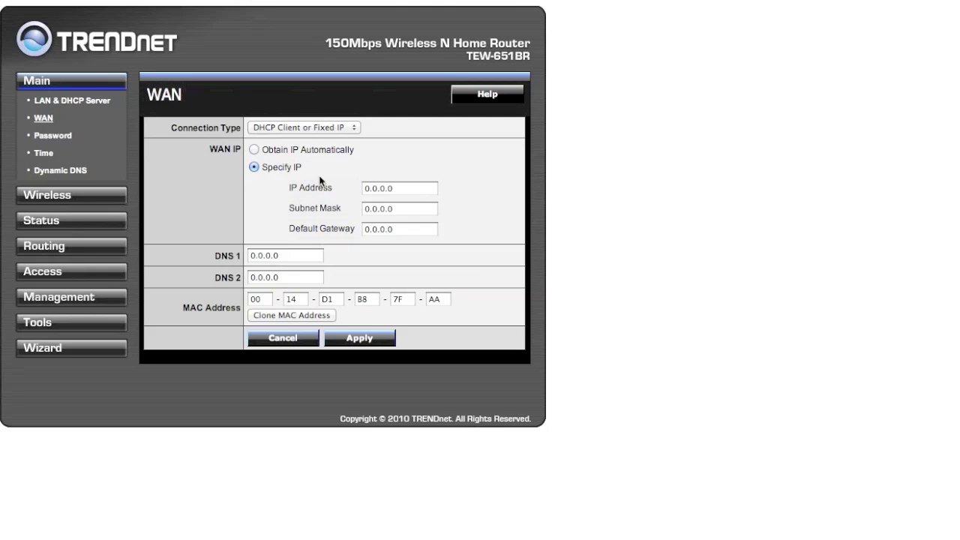
{"action": "left_click_drag", "start_coordinate": [405, 189], "coordinate": [340, 187]}
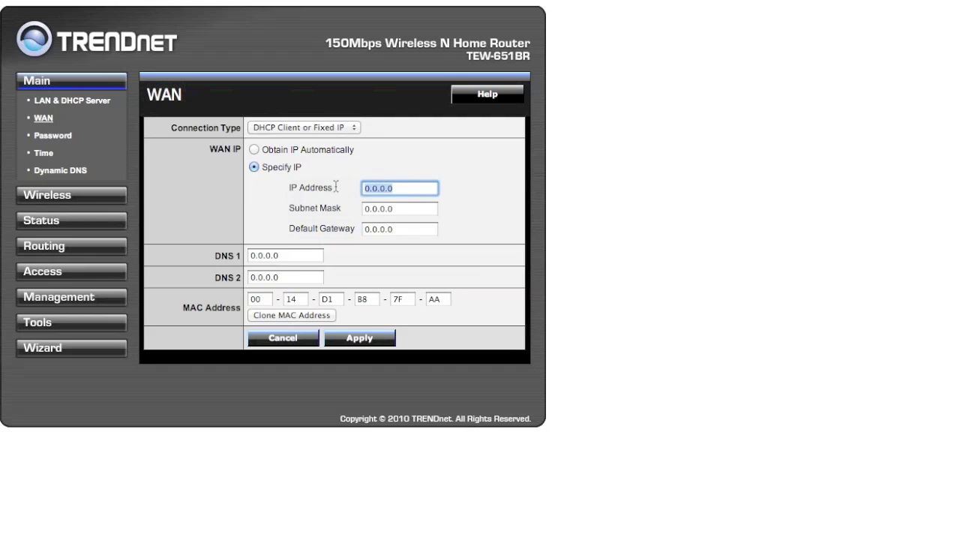
{"action": "type", "text": "88.151.26.45"}
{"action": "key", "text": "Tab"}
{"action": "type", "text": "2"}
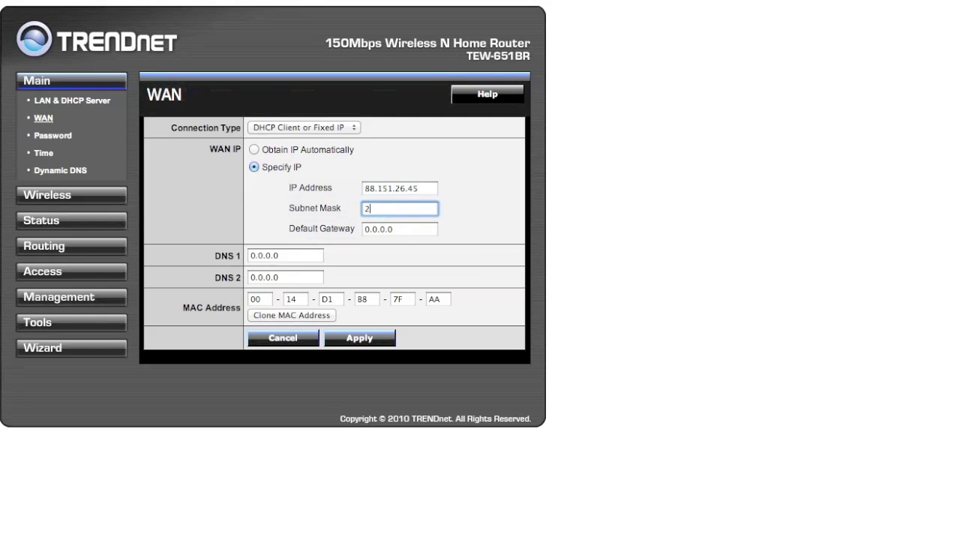
{"action": "type", "text": "55.255.255."}
{"action": "key", "text": "BackSpace"}
{"action": "key", "text": "BackSpace"}
{"action": "type", "text": "4.0"}
- Set the default gateway to 88.151.26.1
{"action": "left_click", "coordinate": [404, 231]}
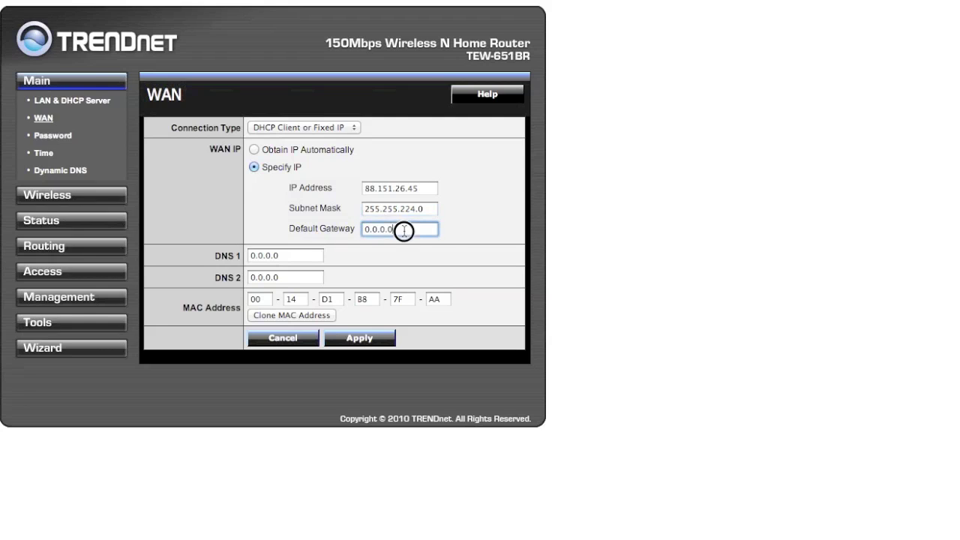
{"action": "key", "text": "BackSpace"}
{"action": "key", "text": "BackSpace"}
{"action": "key", "text": "BackSpace"}
{"action": "key", "text": "BackSpace"}
{"action": "key", "text": "BackSpace"}
{"action": "key", "text": "BackSpace"}
{"action": "key", "text": "BackSpace"}
{"action": "type", "text": "8"}
{"action": "key", "text": "BackSpace"}
{"action": "type", "text": "88.151.26.1"}
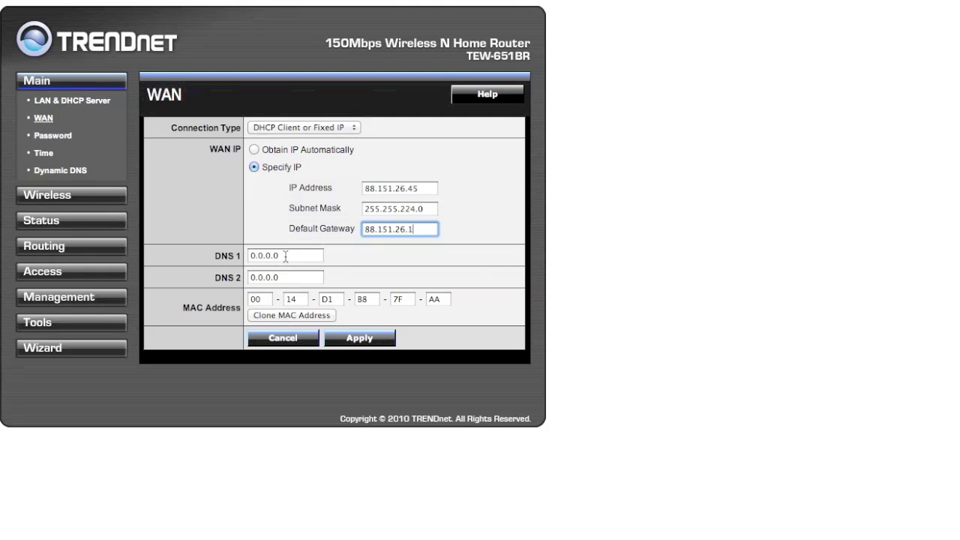
- Set DNS 1 to 212.113.0.3 and DNS 2 to 212.113.0.4, then apply
{"action": "triple_click", "coordinate": [249, 255]}
{"action": "type", "text": "212"}
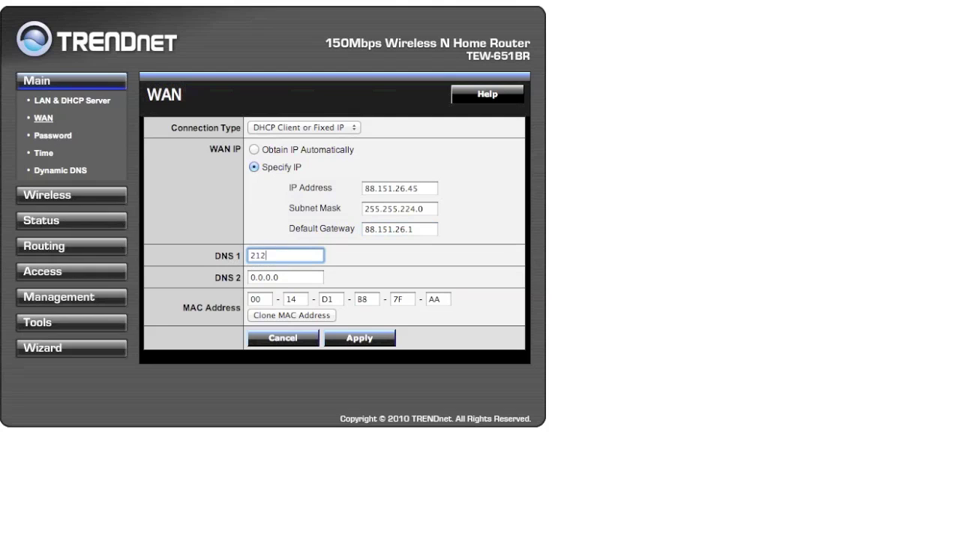
{"action": "type", "text": ".113.0.3"}
{"action": "left_click_drag", "start_coordinate": [293, 279], "coordinate": [239, 278]}
{"action": "type", "text": "212.1"}
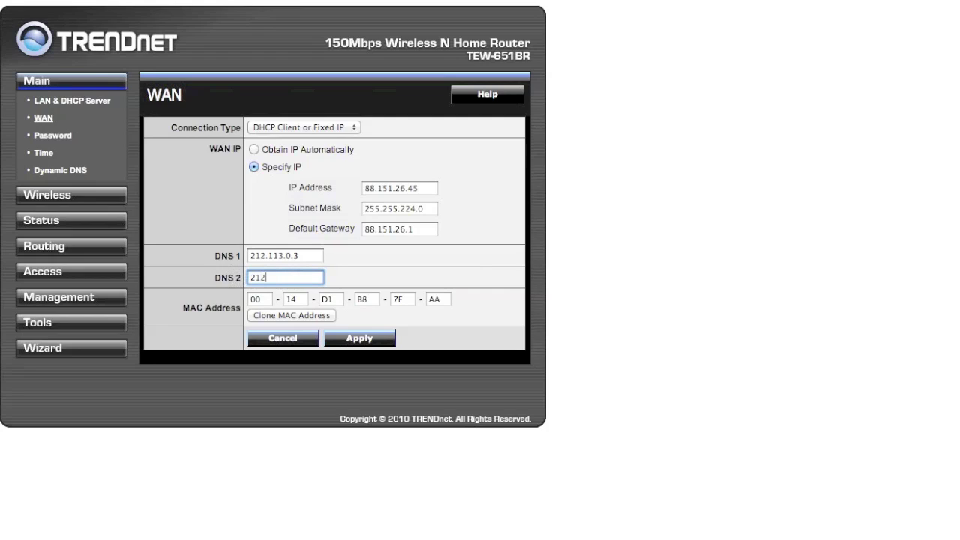
{"action": "type", "text": "13.0.4"}
{"action": "left_click", "coordinate": [368, 342]}
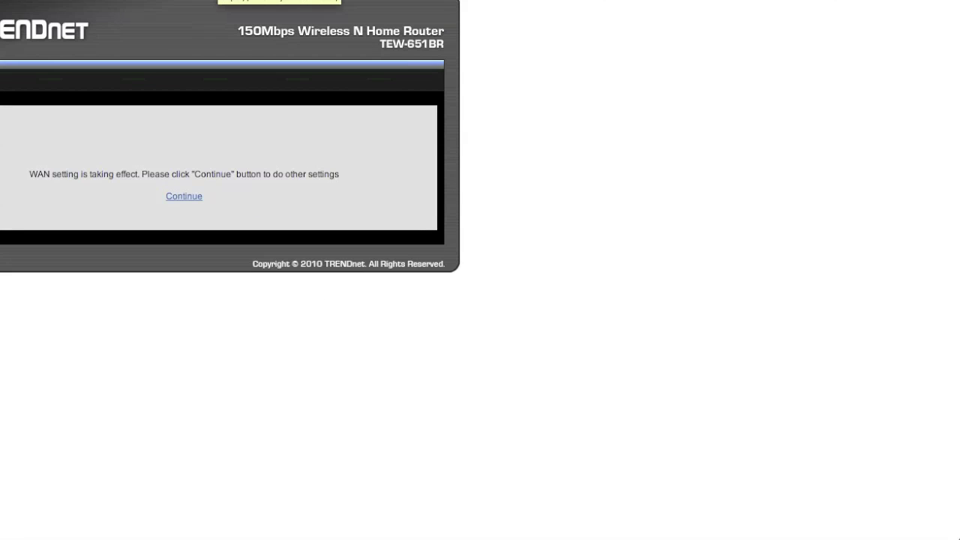
{"action": "key", "text": "super+t"}
{"action": "type", "text": "w"}
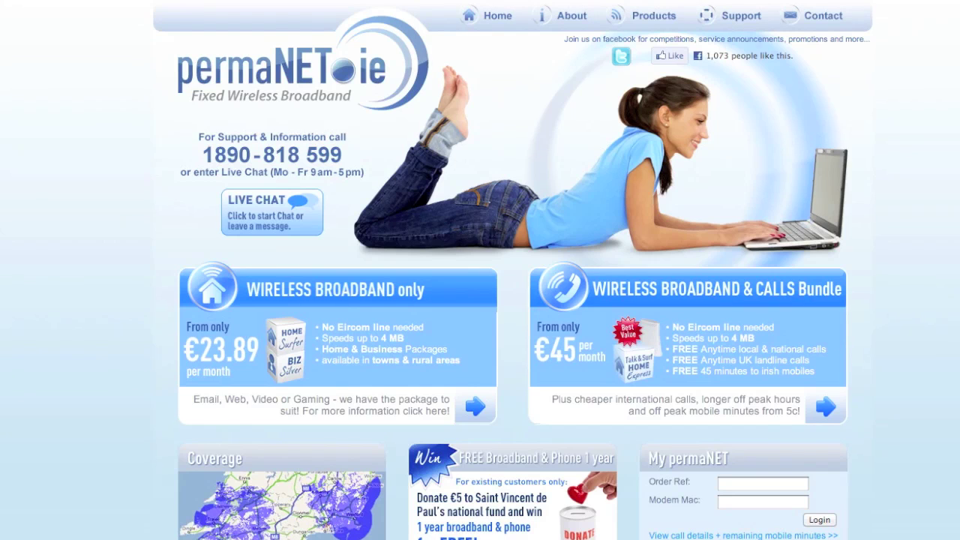
- Load 192.168.10.1 and log in to the router with the admin user name and password
{"action": "type", "text": "192.1"}
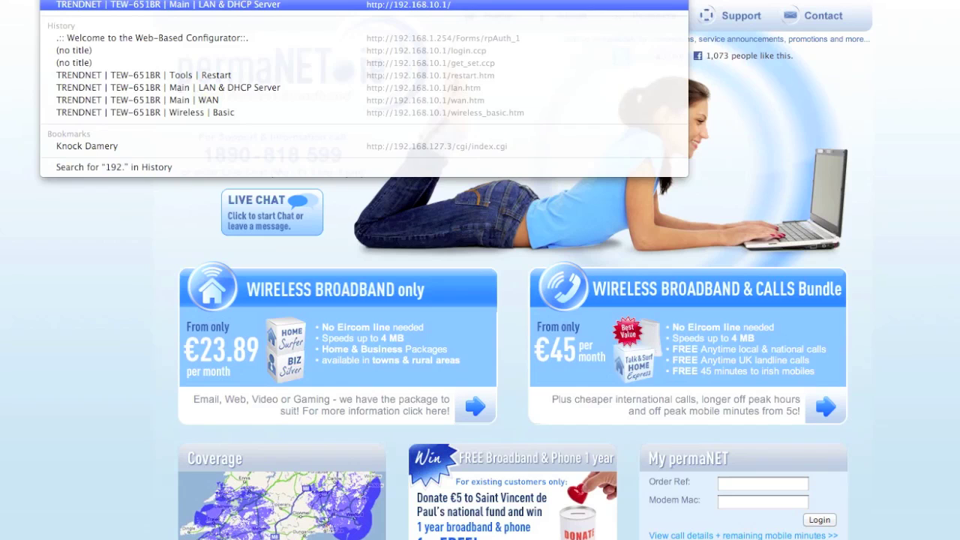
{"action": "type", "text": "68.10.1"}
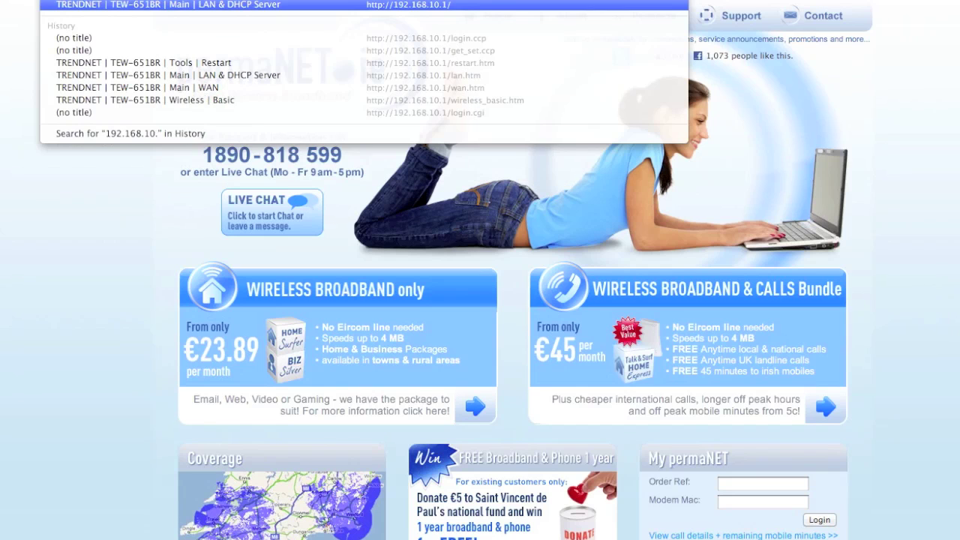
{"action": "key", "text": "Return"}
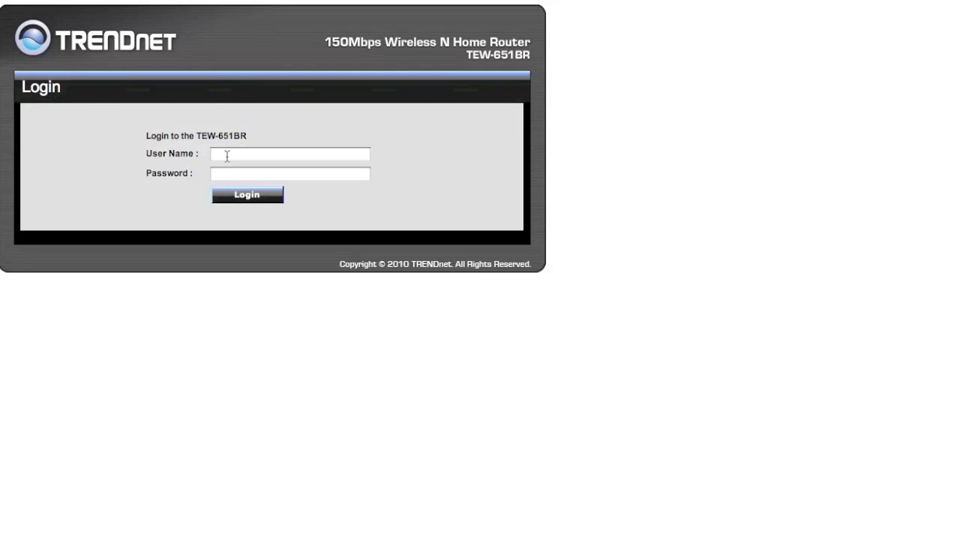
{"action": "left_click", "coordinate": [239, 155]}
{"action": "type", "text": "admin"}
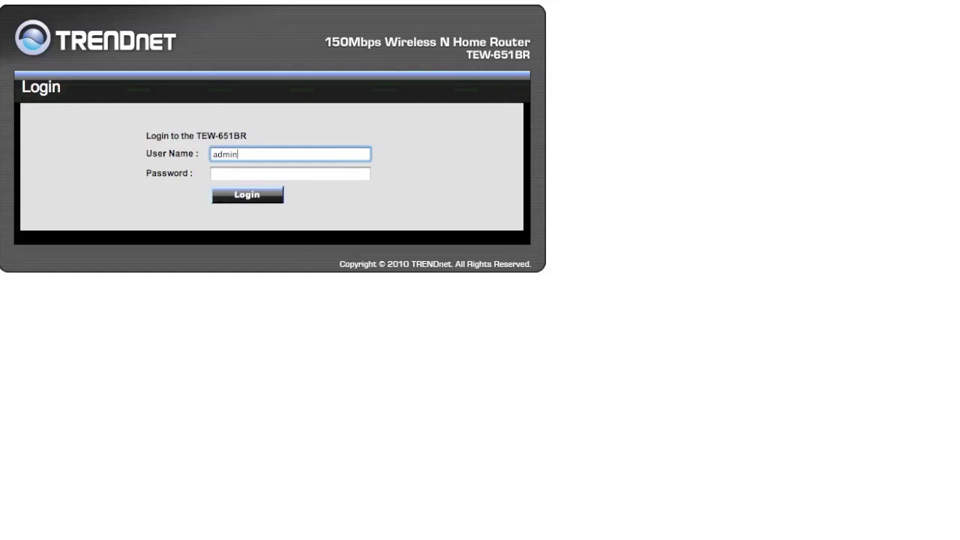
{"action": "key", "text": "Tab"}
{"action": "type", "text": "admin"}
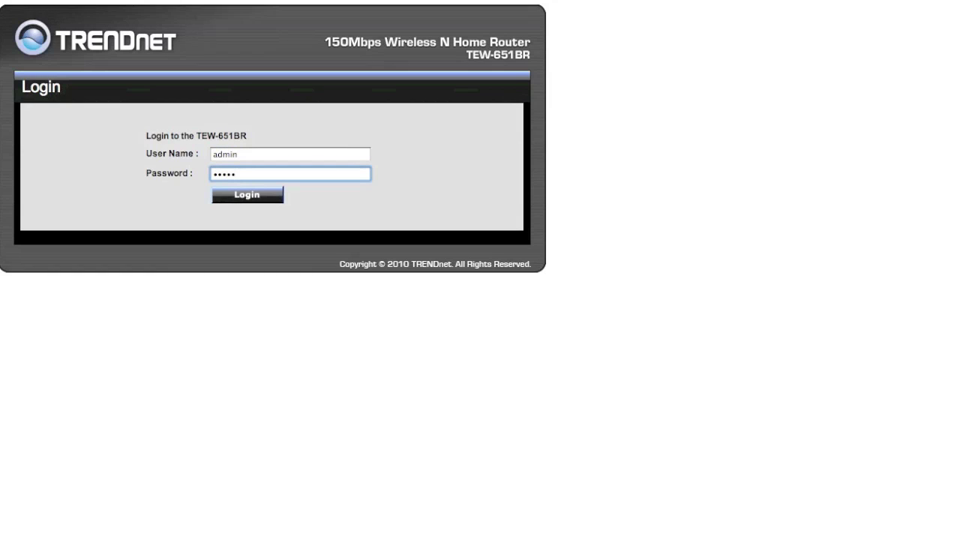
{"action": "left_click", "coordinate": [245, 195]}
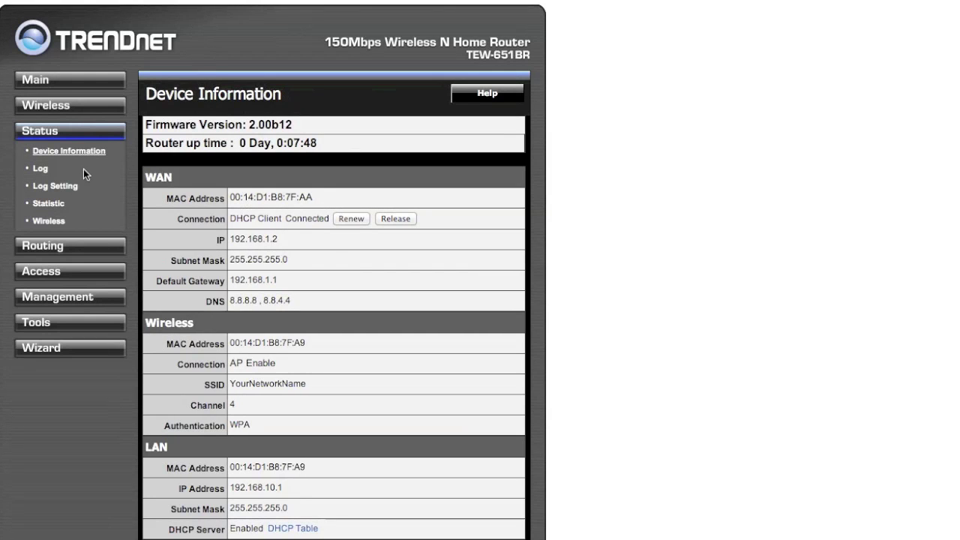
- Under Access > DMZ, set DMZ to Enabled with host IP 192.168.10.2 and apply
{"action": "left_click", "coordinate": [51, 273]}
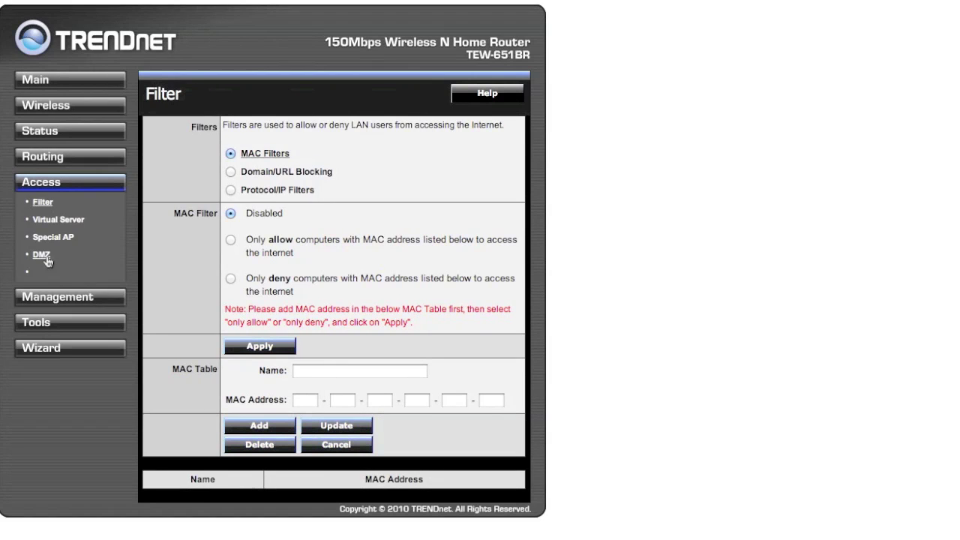
{"action": "left_click", "coordinate": [45, 255]}
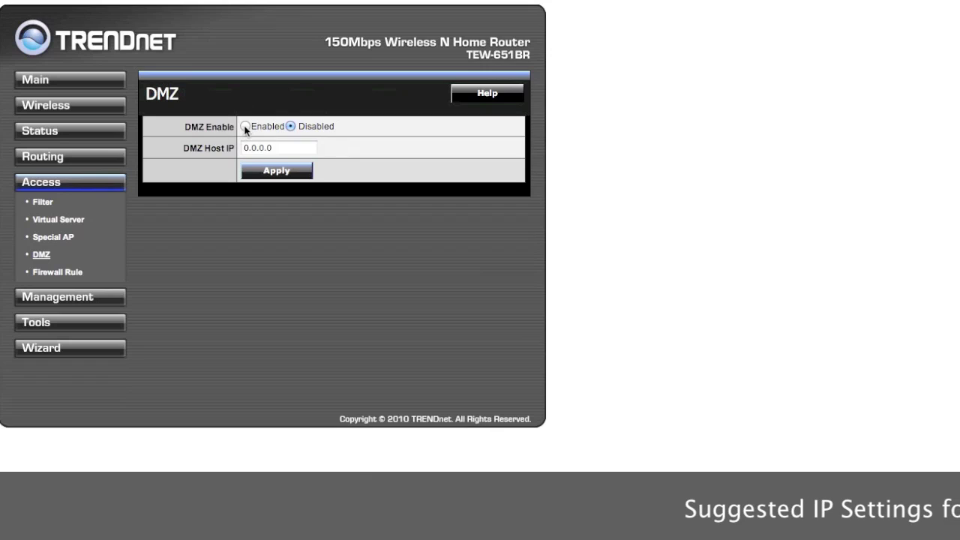
{"action": "left_click", "coordinate": [245, 127]}
{"action": "left_click_drag", "start_coordinate": [279, 150], "coordinate": [217, 150]}
{"action": "type", "text": "192"}
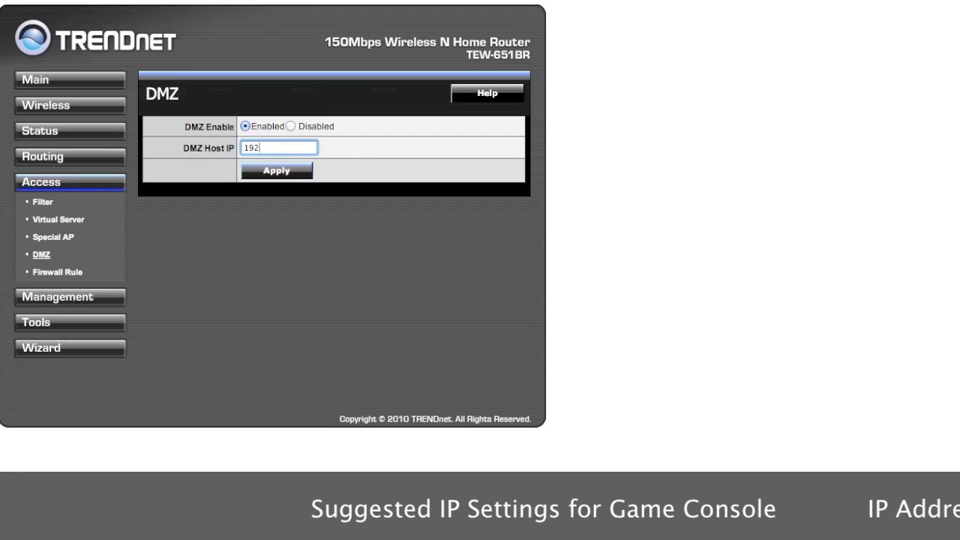
{"action": "type", "text": ".168."}
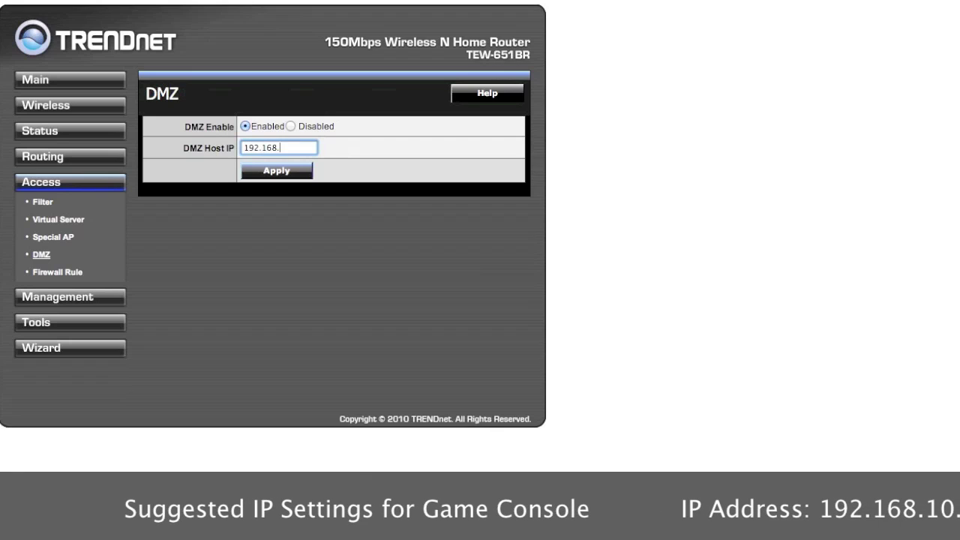
{"action": "type", "text": "10.2"}
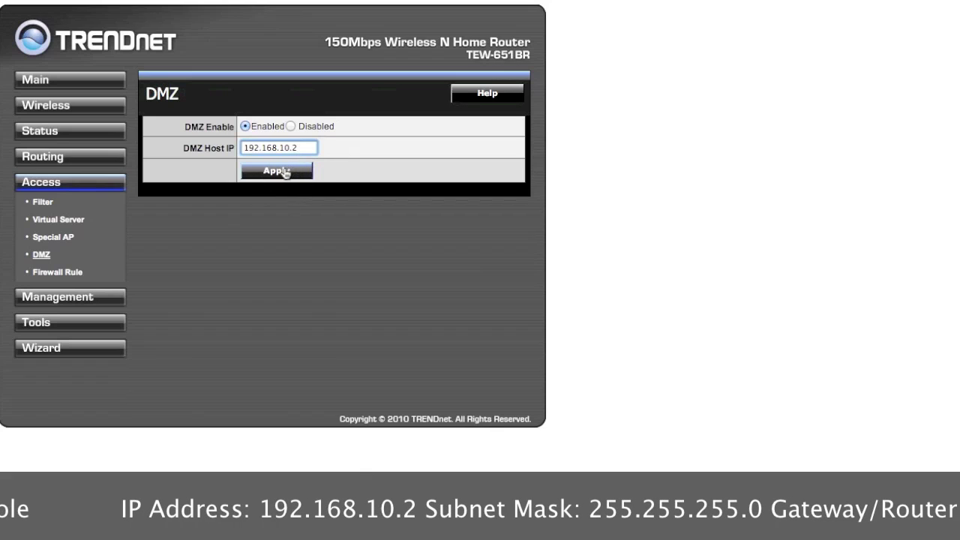
{"action": "left_click", "coordinate": [285, 172]}
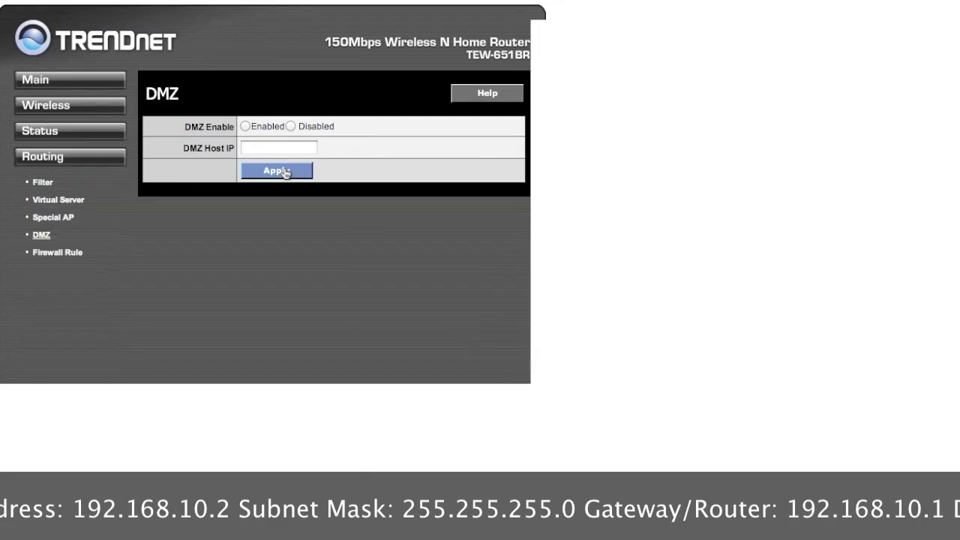